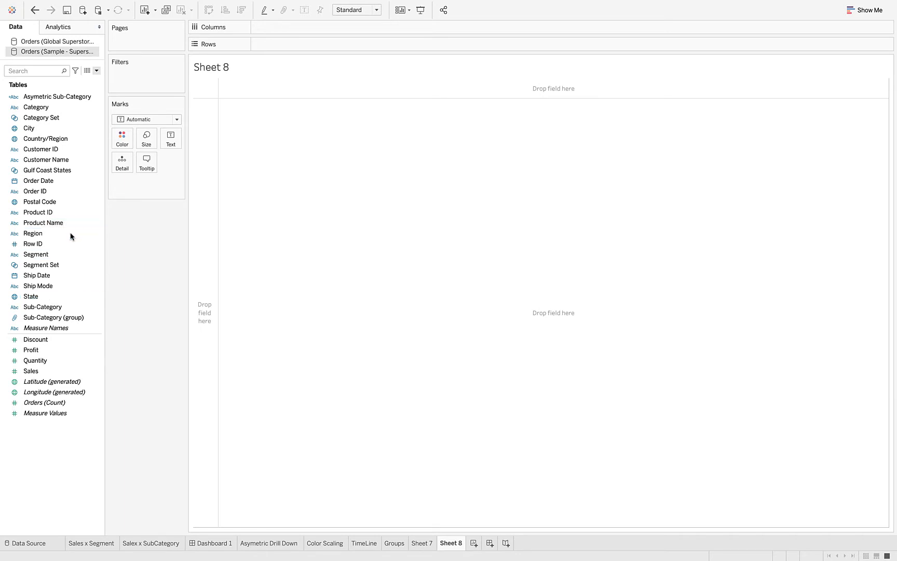
Build a map of the states and colour it by Sales.
double_click(34, 296)
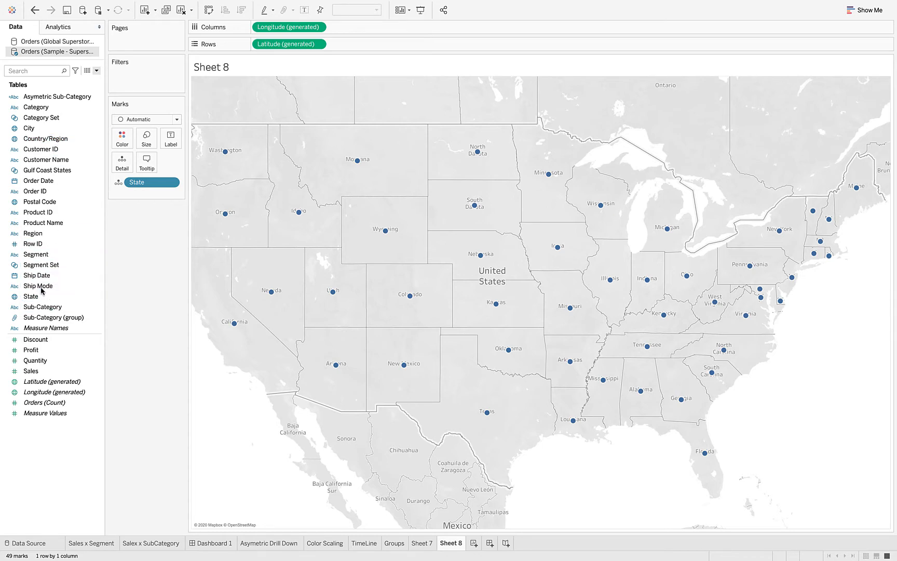
left_click_drag(31, 370, 118, 137)
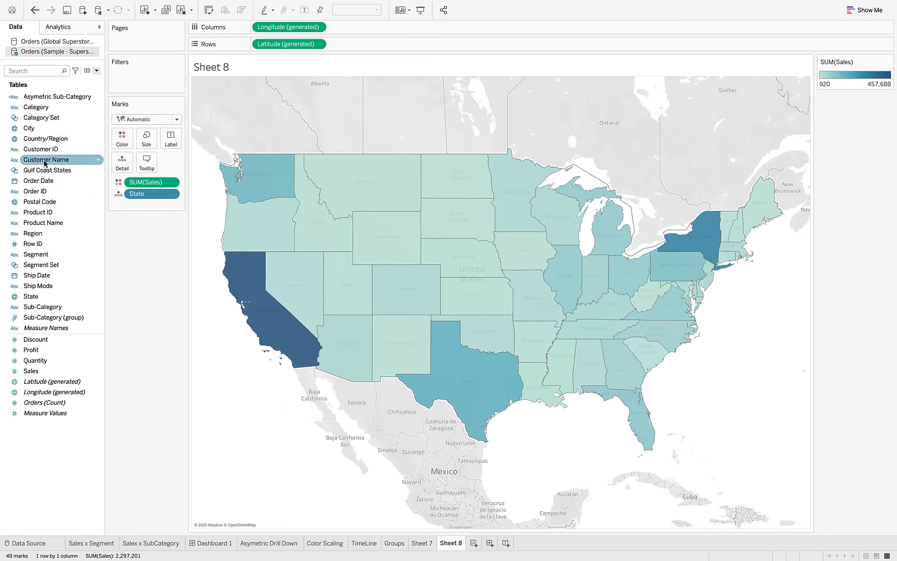
Label each state on the map with the distinct count of Customer Name.
left_click_drag(45, 163, 167, 137)
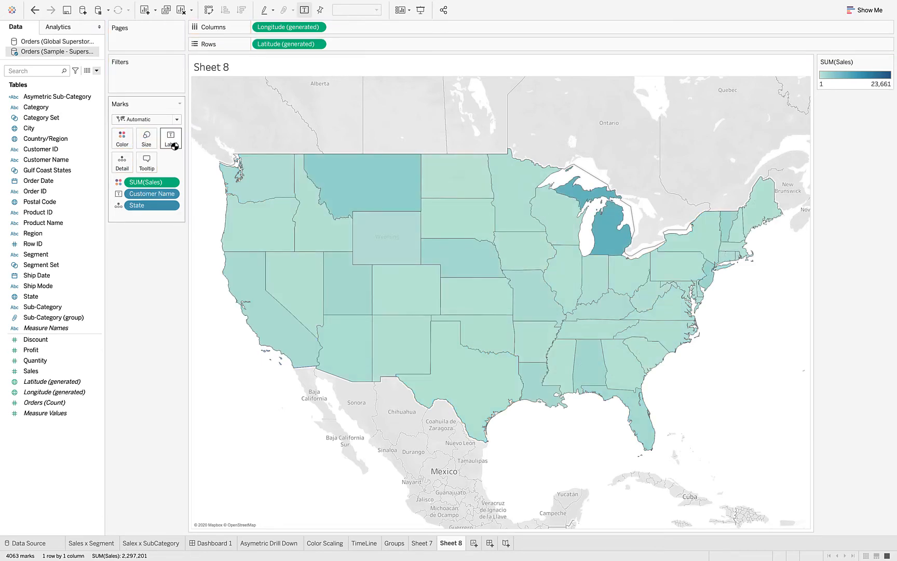
left_click(171, 195)
mouse_move(177, 316)
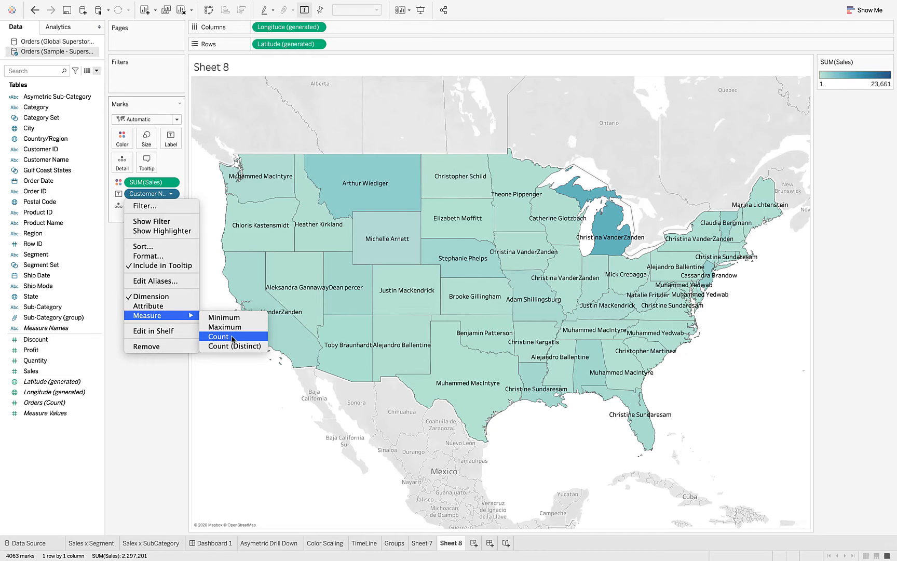
left_click(232, 350)
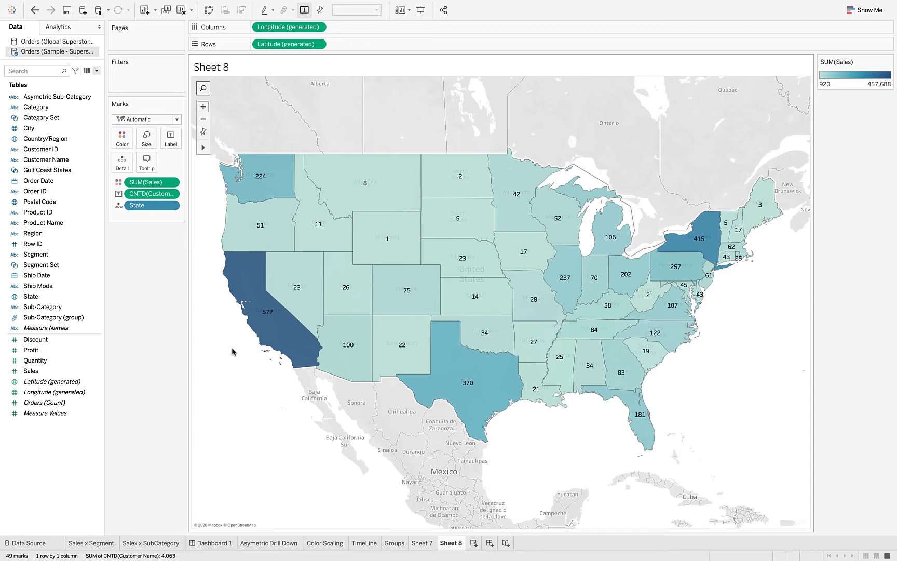
mouse_move(348, 370)
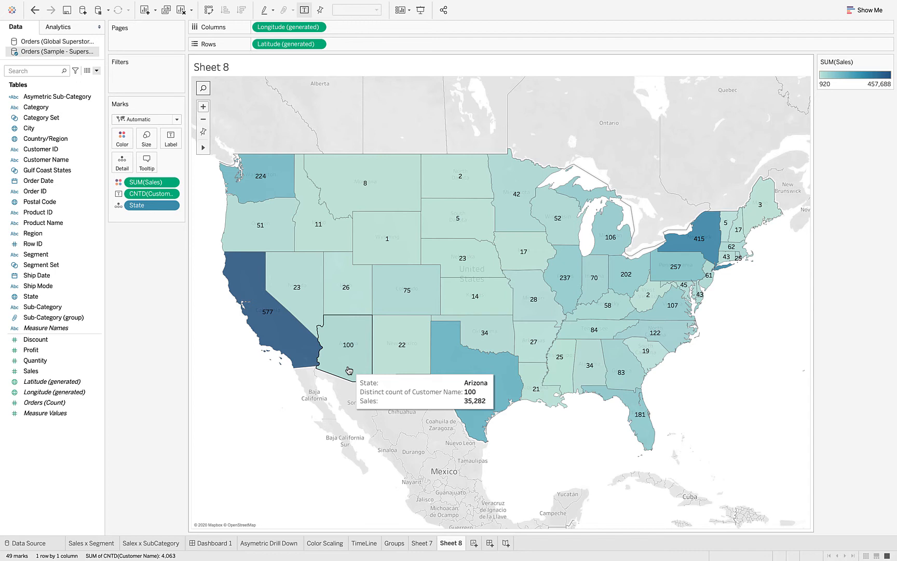
Start a new set from the State field and name it "State Customer Pentration".
left_click(100, 298)
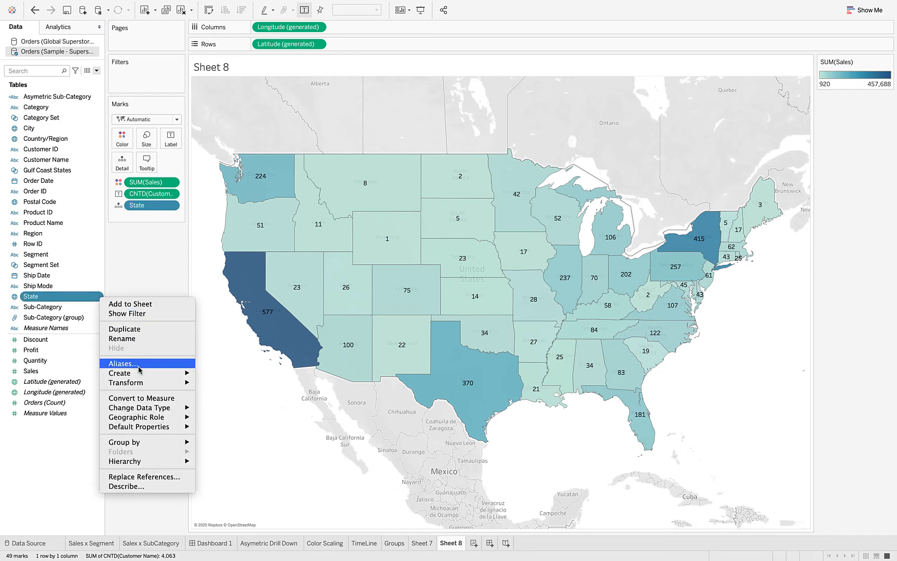
mouse_move(143, 387)
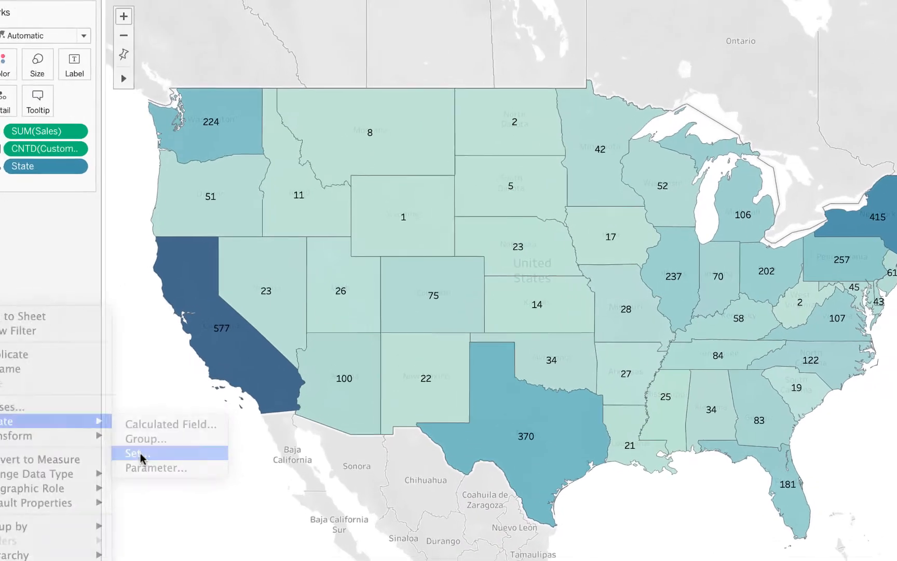
left_click(140, 453)
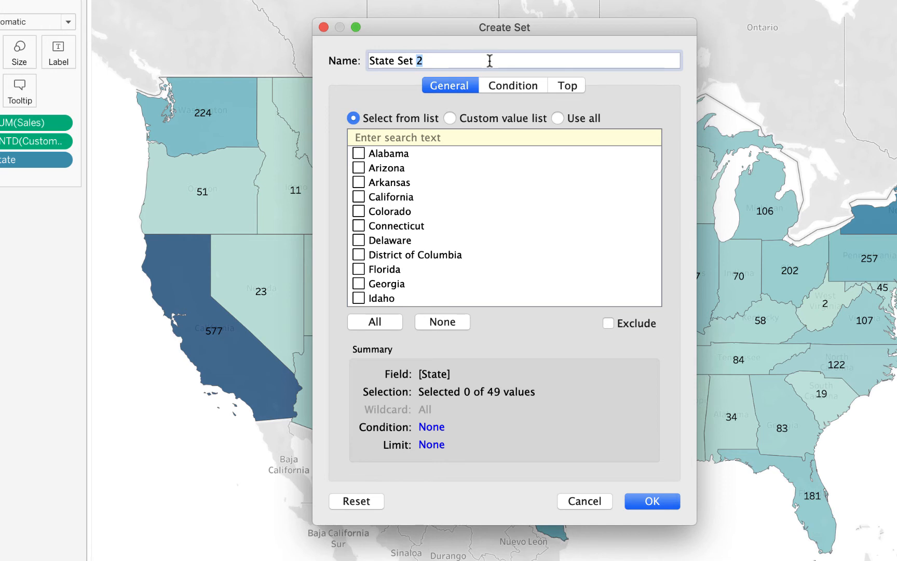
key("BackSpace")
key("BackSpace")
key("BackSpace")
key("BackSpace")
key("BackSpace")
type("Customer Pentration")
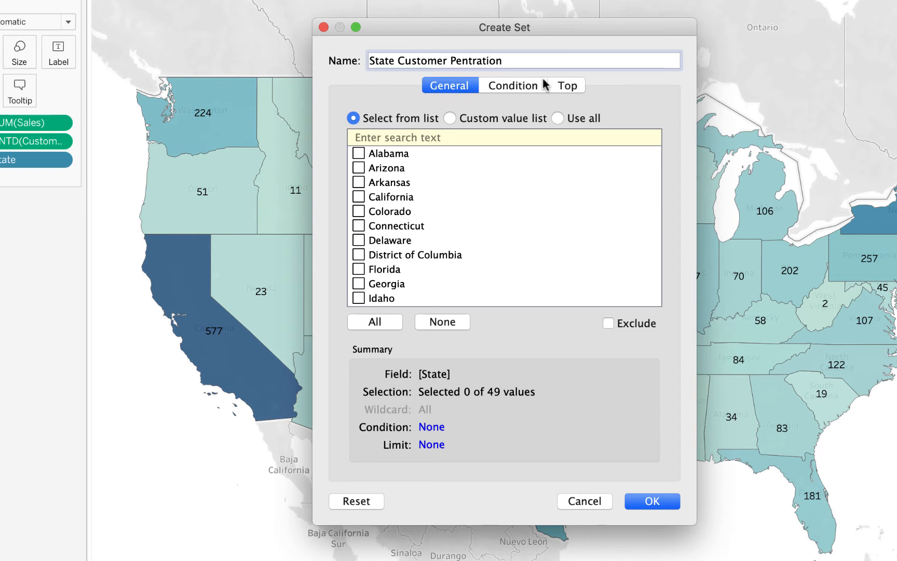
Limit the new set to the top 10 states by distinct count of Customer Name and create it.
left_click(568, 90)
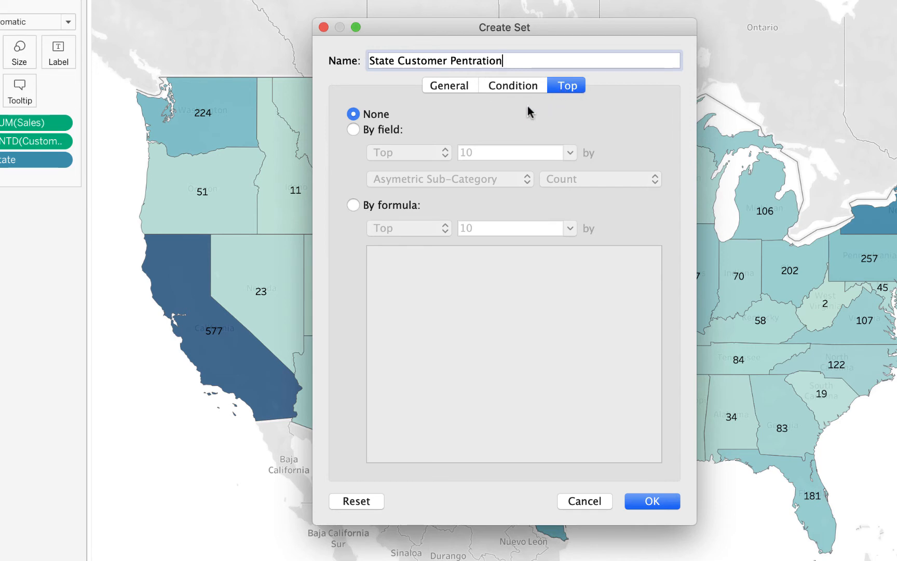
left_click(355, 129)
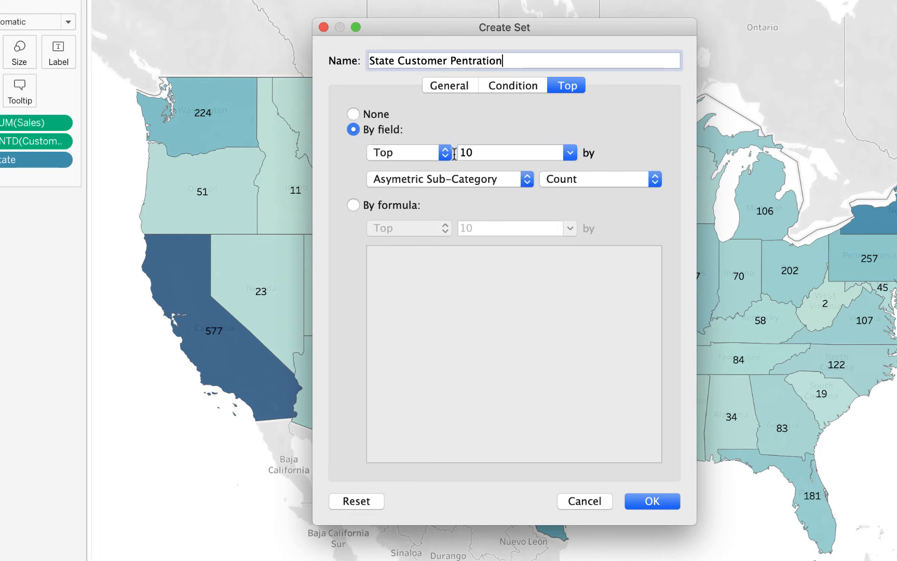
left_click(463, 181)
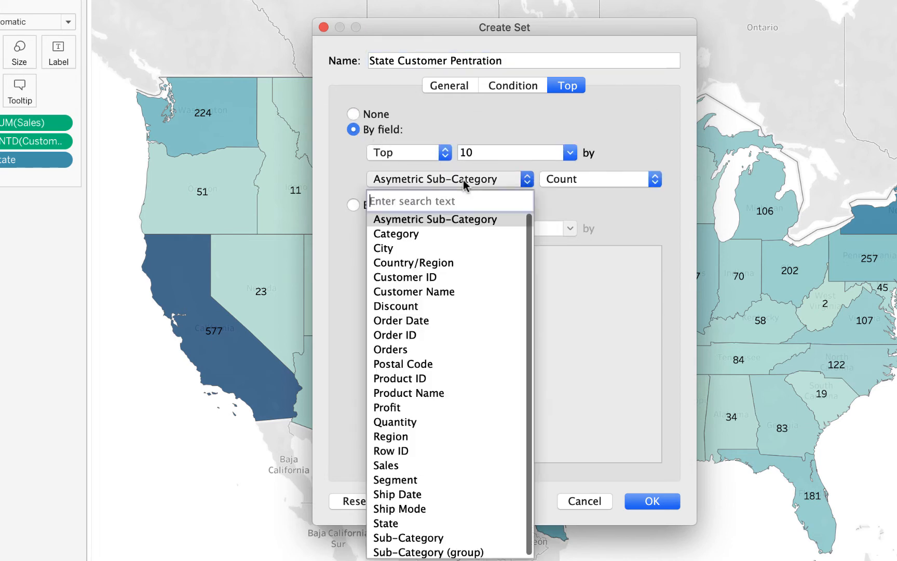
left_click(423, 291)
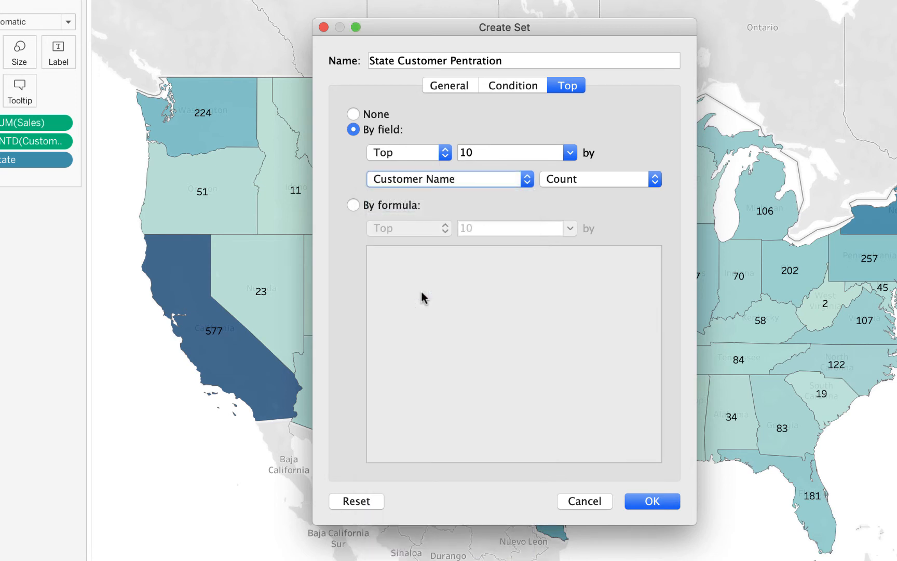
left_click(598, 179)
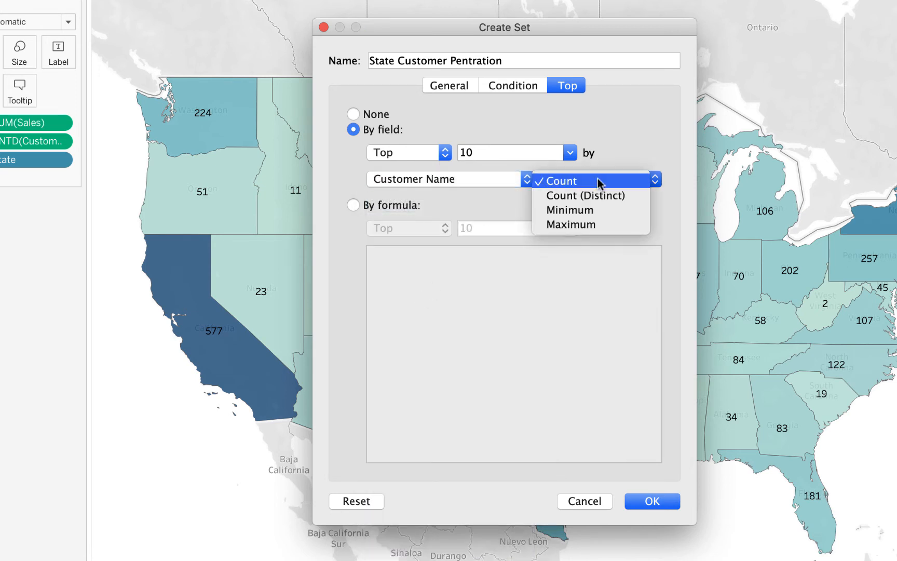
left_click(571, 197)
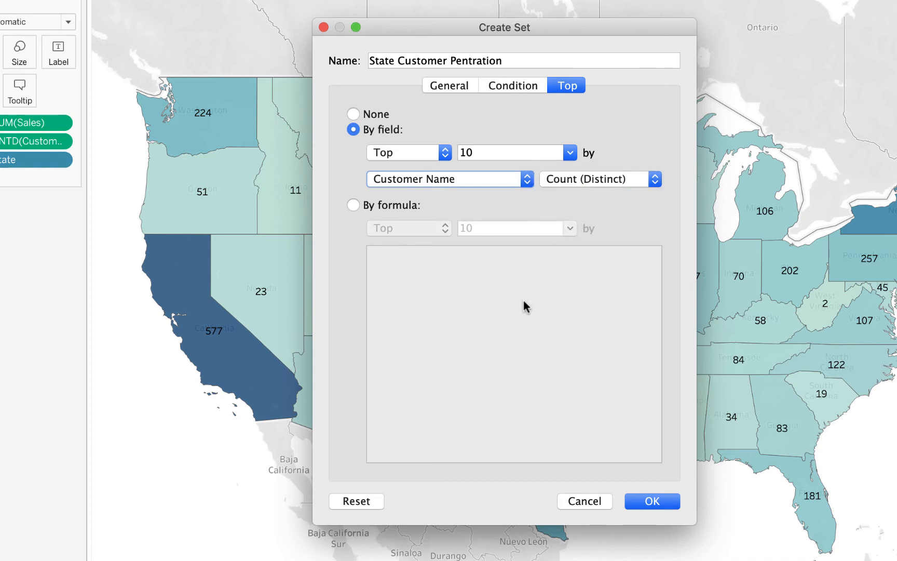
left_click(654, 501)
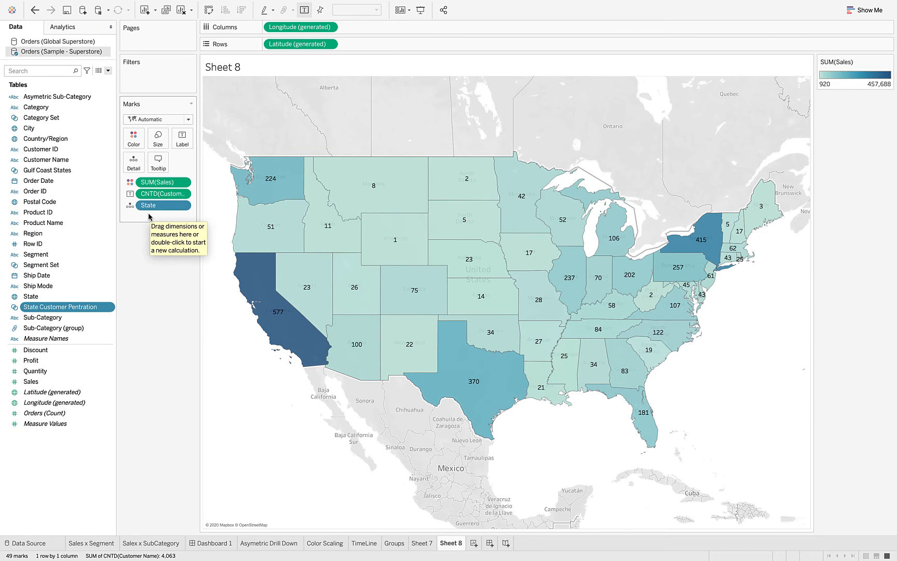
Place the State Customer Pentration set on the map labels, then move it to the filters, keeping only In members.
left_click(60, 309)
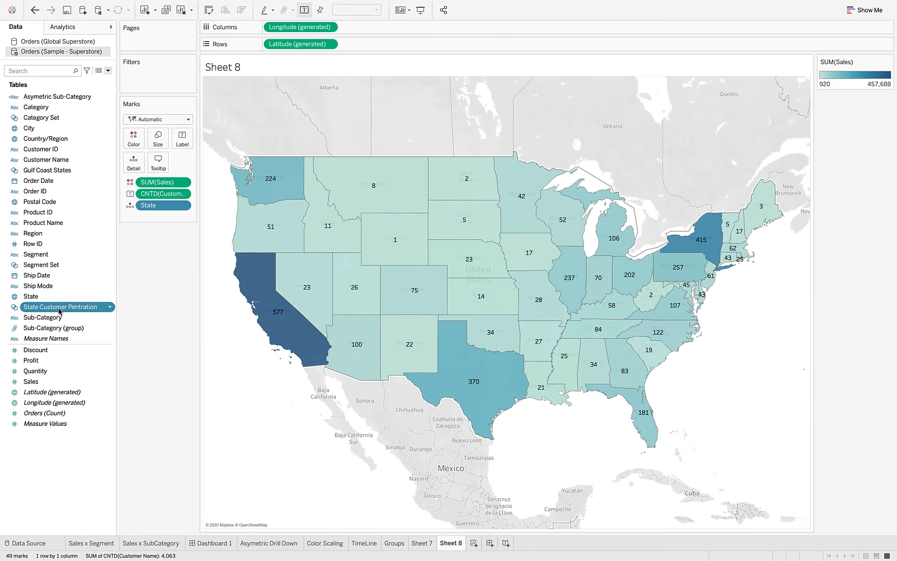
left_click_drag(61, 309, 181, 135)
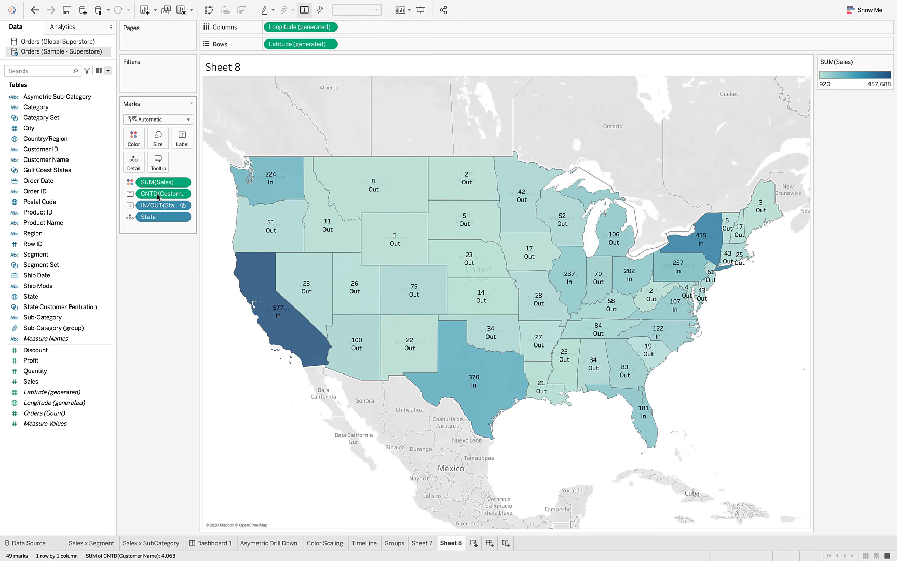
left_click_drag(158, 210, 154, 79)
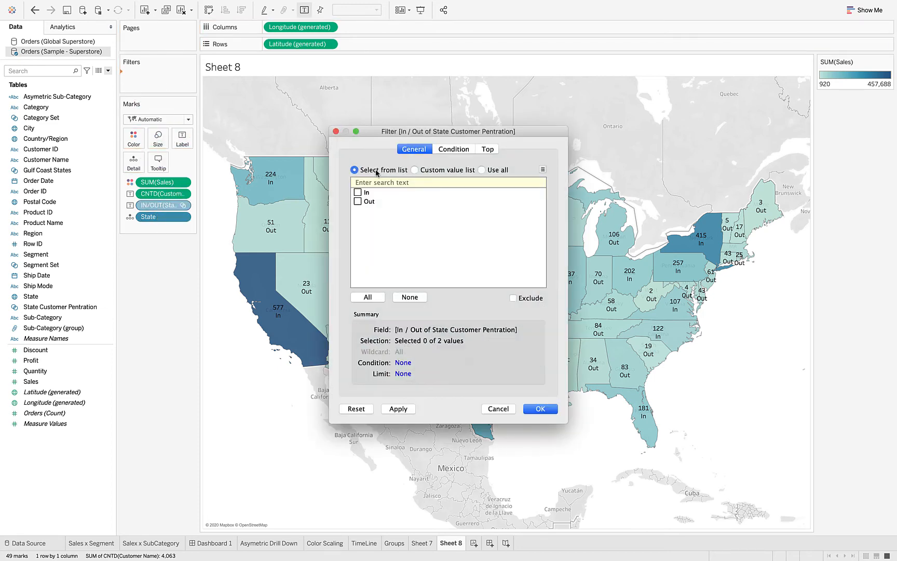
left_click(358, 193)
left_click(543, 410)
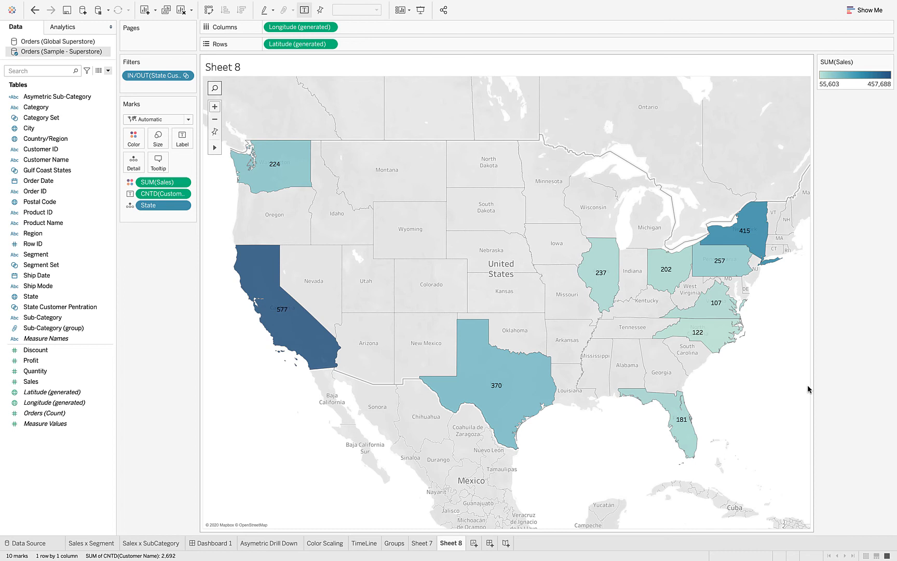
Try changing the State Customer Pentration set to the bottom 10 by distinct customer count, and undo the change.
left_click(186, 77)
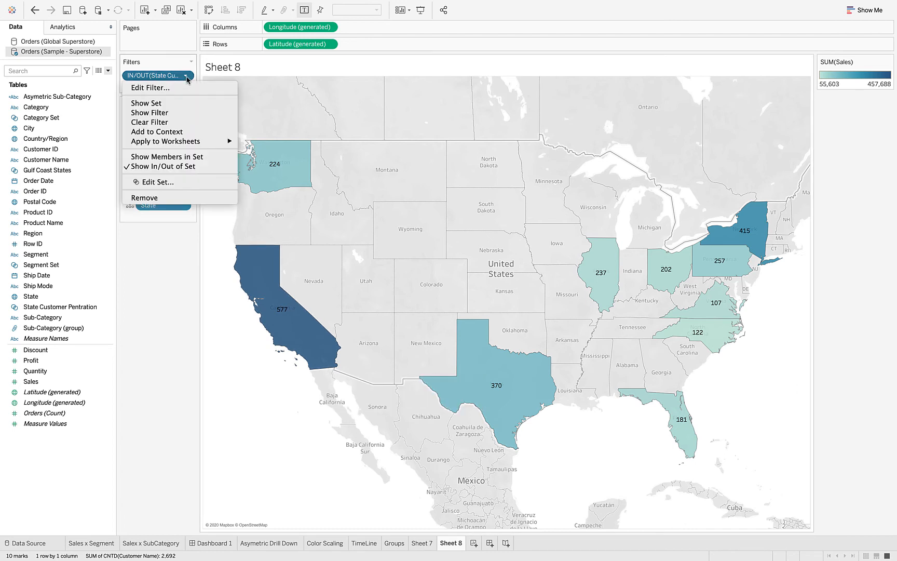
left_click(173, 186)
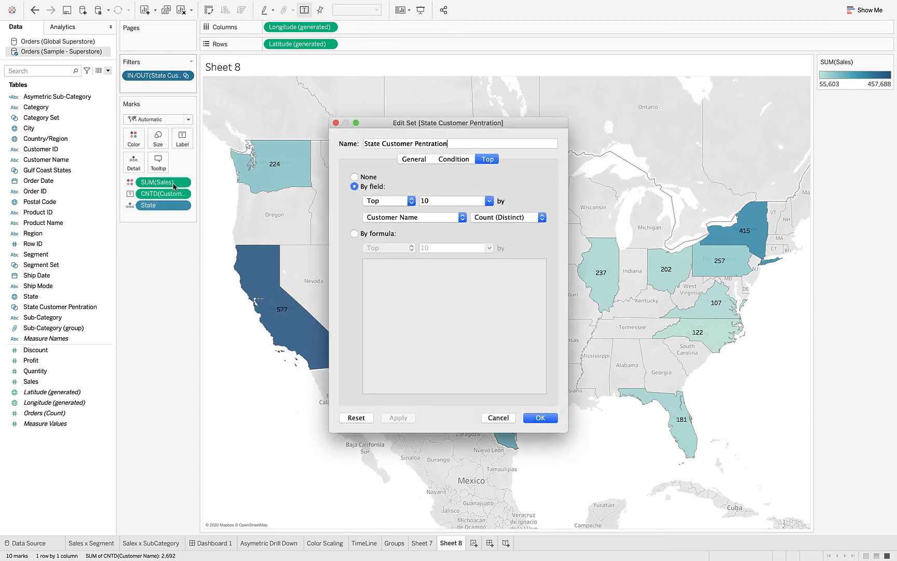
left_click(412, 203)
left_click(386, 211)
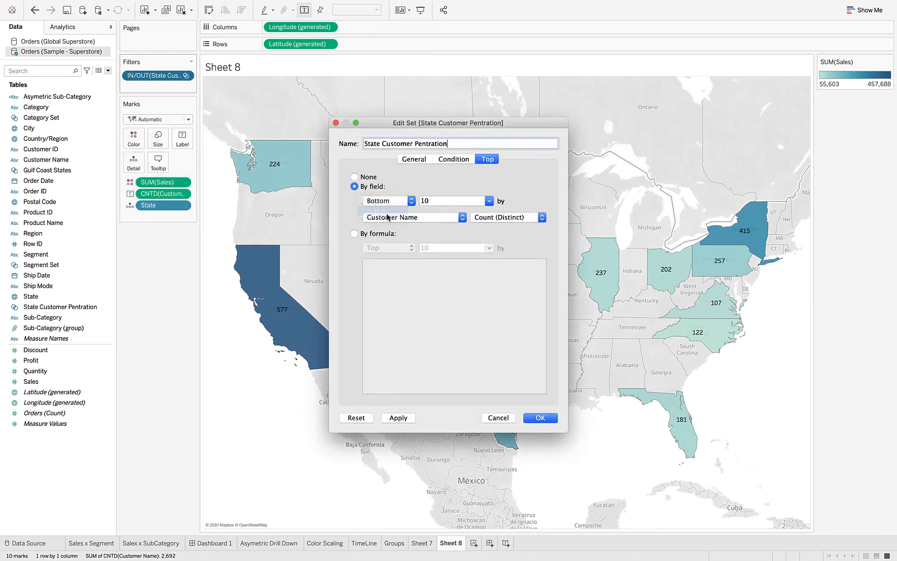
left_click(541, 417)
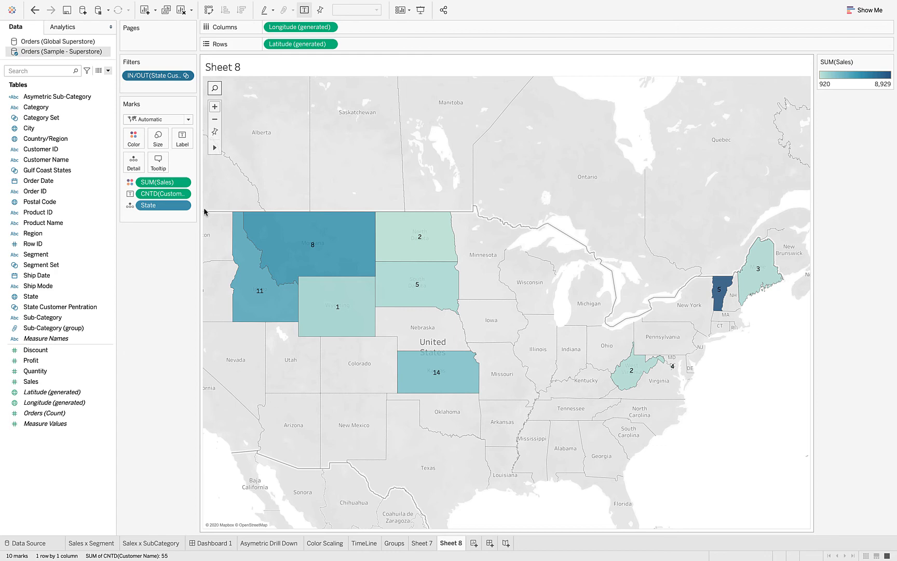
key("super+z")
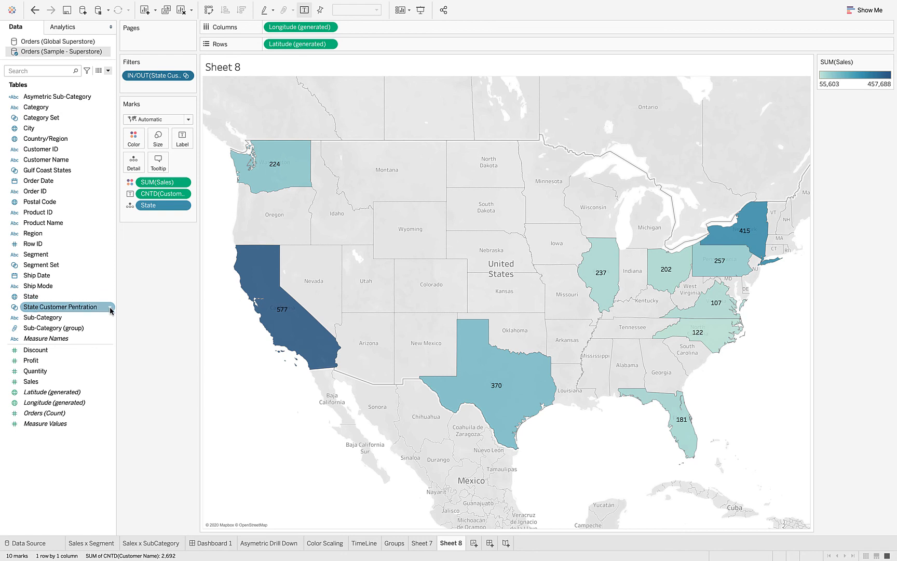
Edit the State Customer Pentration set and remove its top-10 limit.
left_click(108, 308)
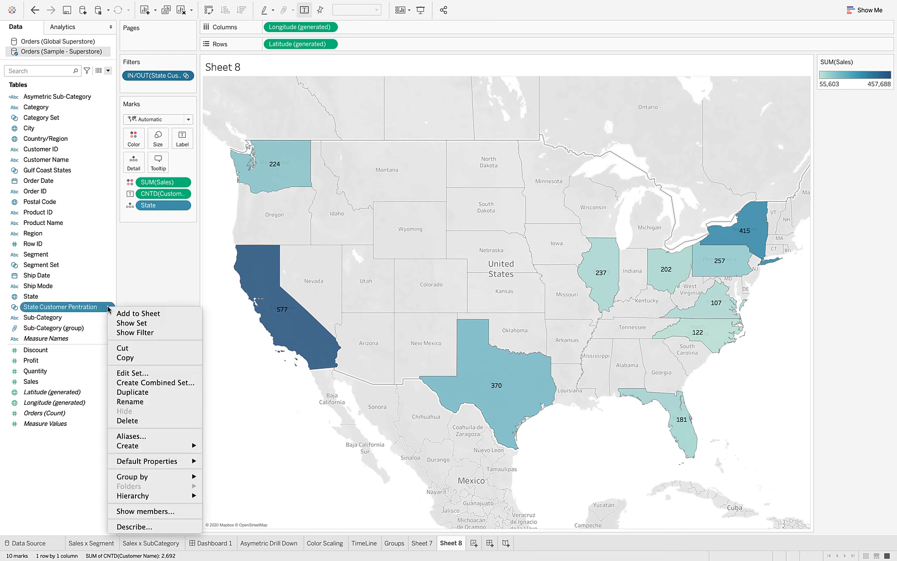
left_click(139, 373)
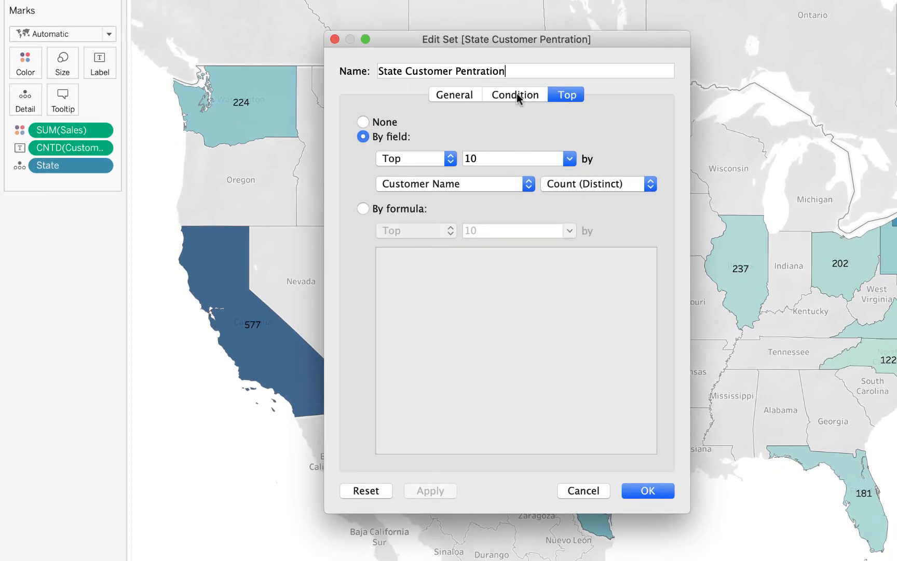
left_click(364, 121)
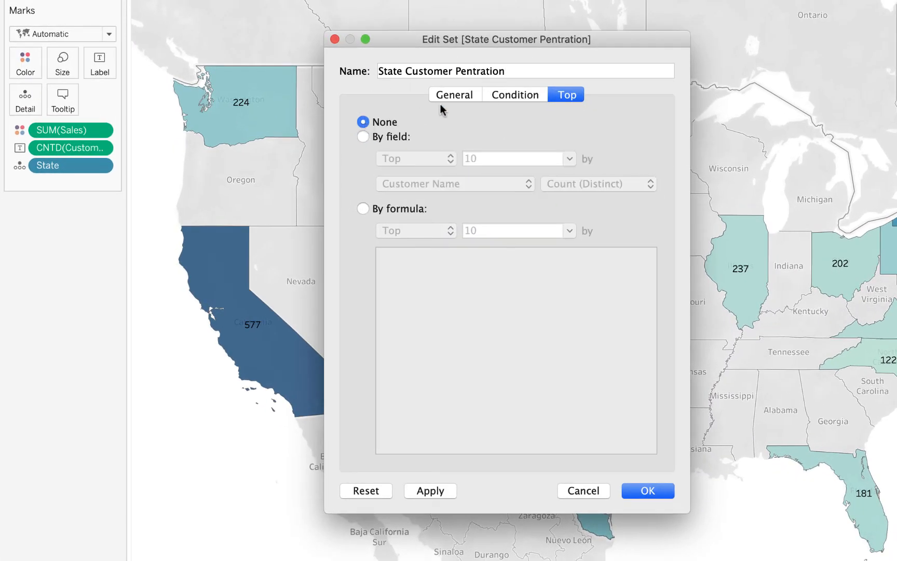
Give the set a by-field condition requiring the distinct count of Customer Name to be >= 150, and apply it.
left_click(509, 94)
left_click(364, 137)
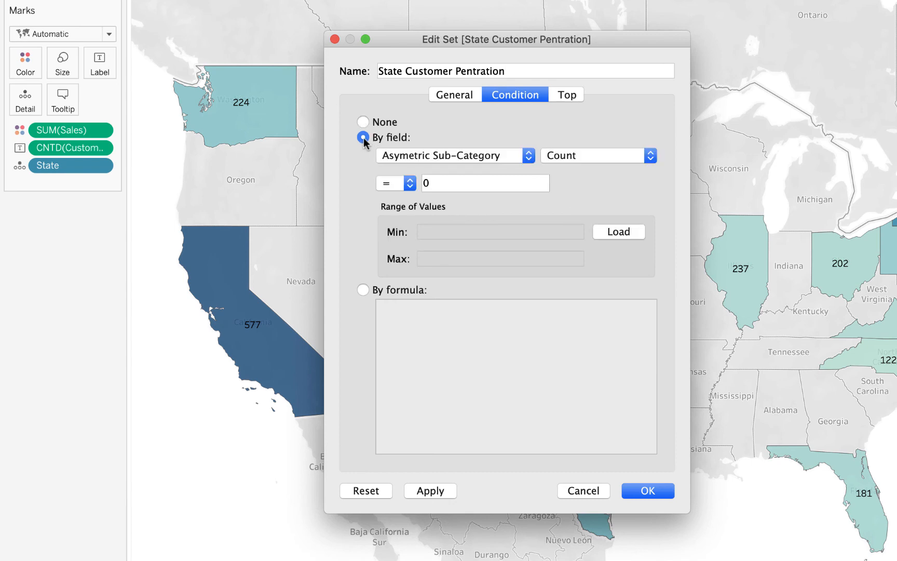
left_click(426, 157)
left_click(423, 264)
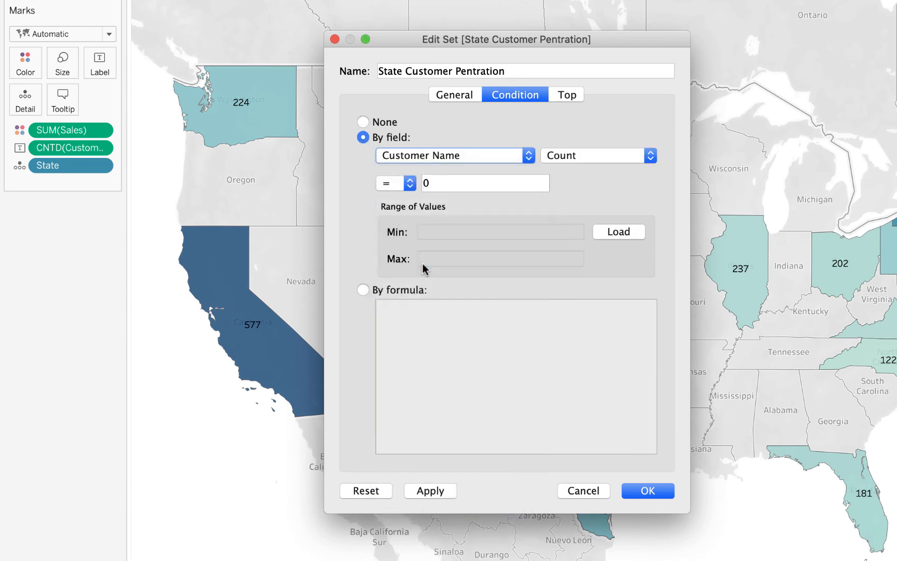
left_click(581, 154)
left_click(574, 170)
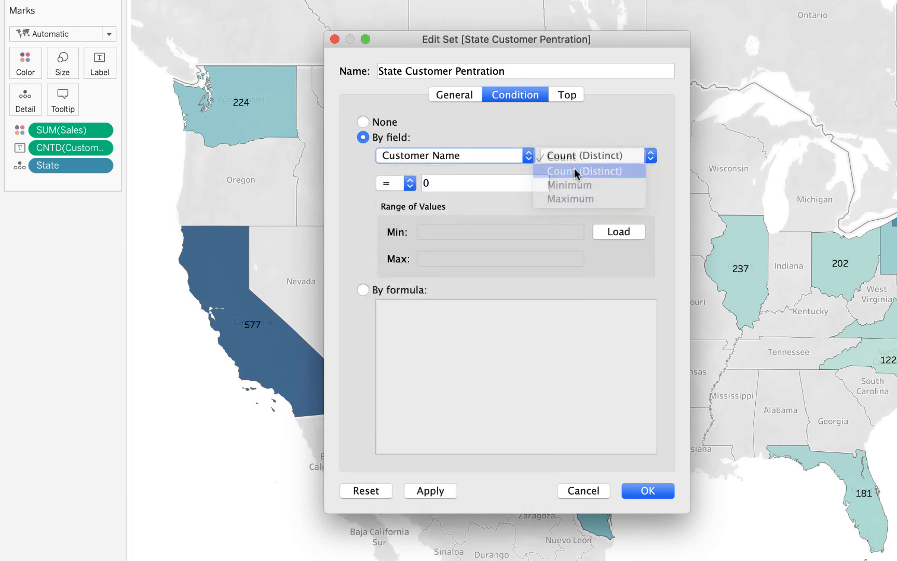
left_click(408, 185)
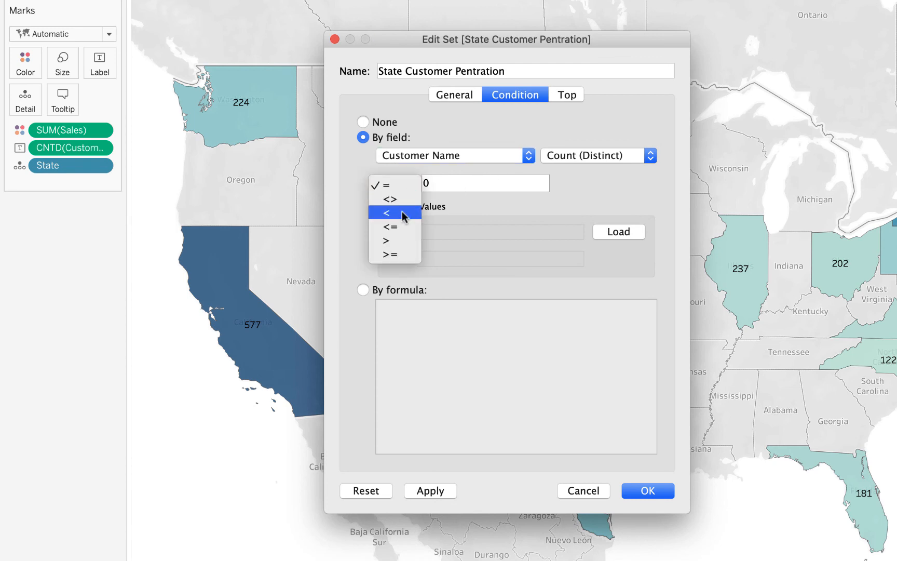
left_click(395, 250)
left_click(456, 185)
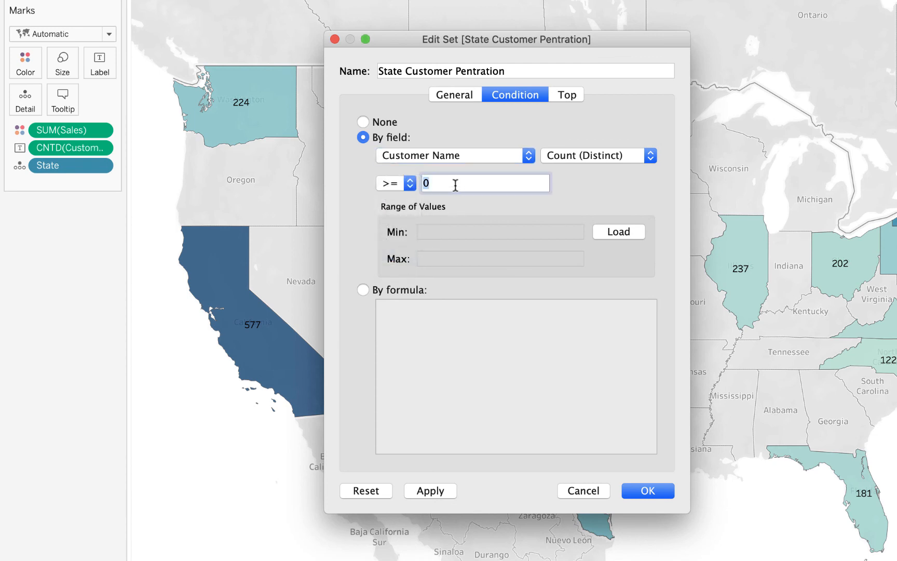
type("150")
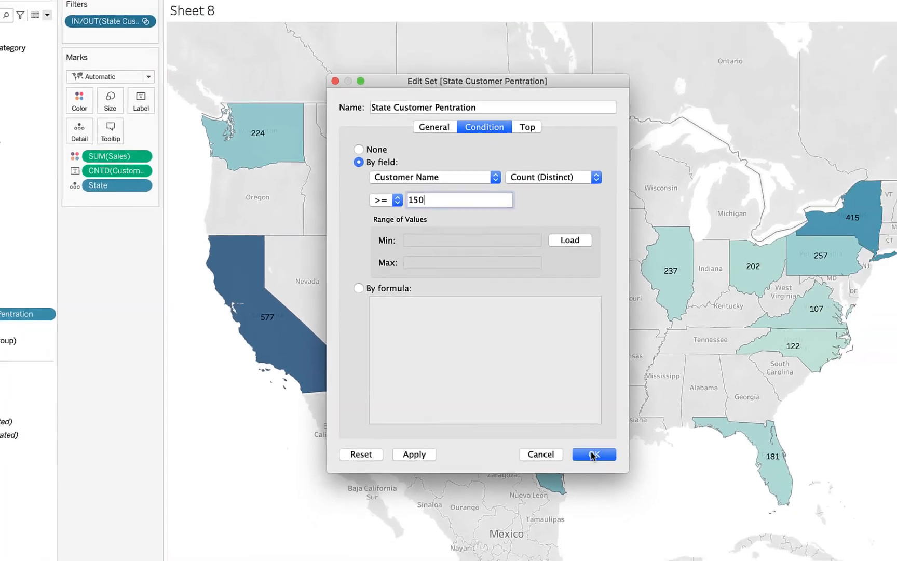
left_click(647, 490)
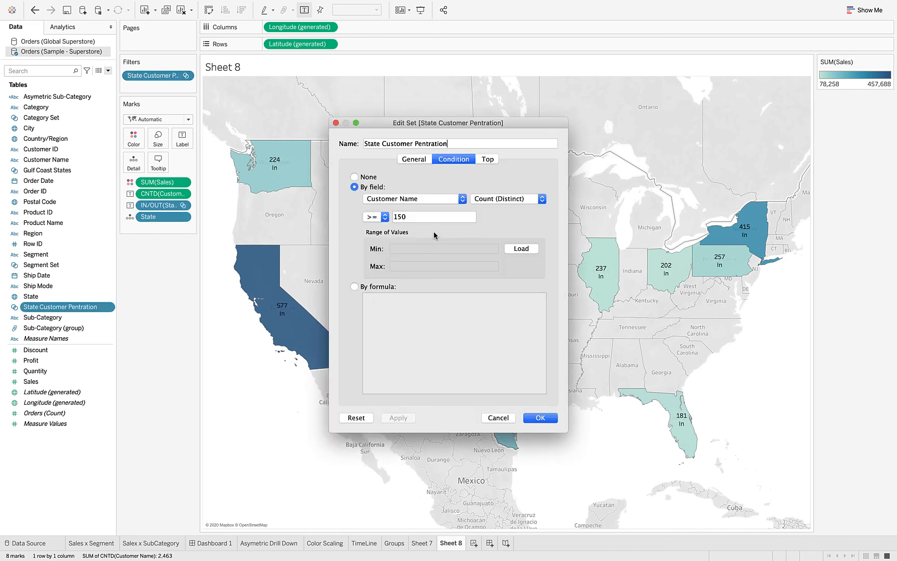
Review the set's top limit and condition settings, then close the set editor.
left_click(488, 160)
left_click(457, 159)
left_click(539, 418)
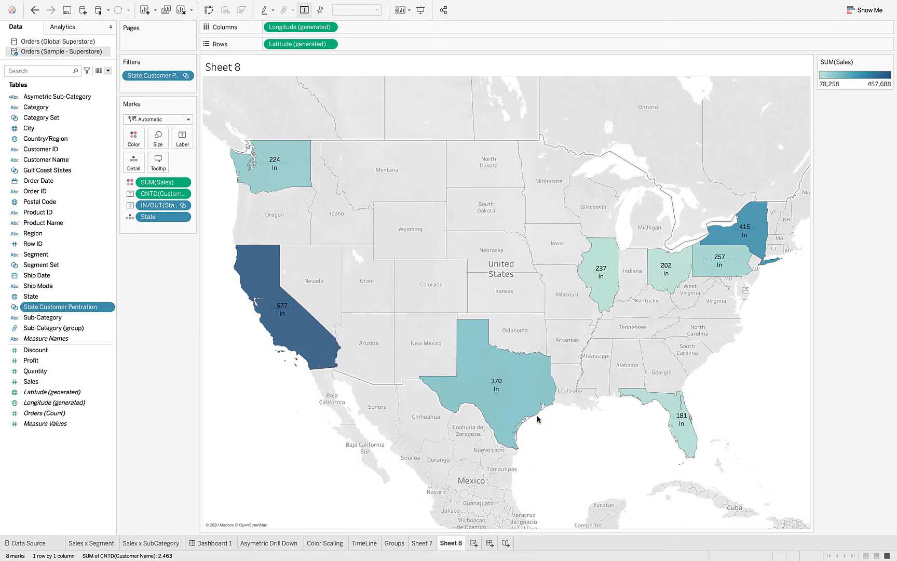